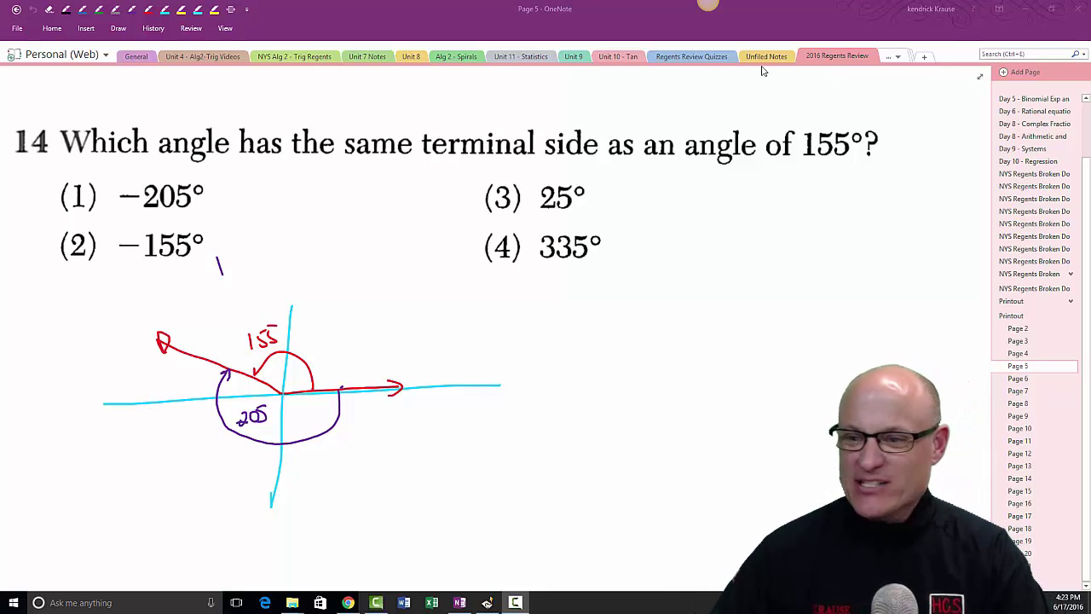
- Open the Printout page and zoom in on the June 17, 2016 Algebra 2/Trigonometry exam cover
click(1017, 319)
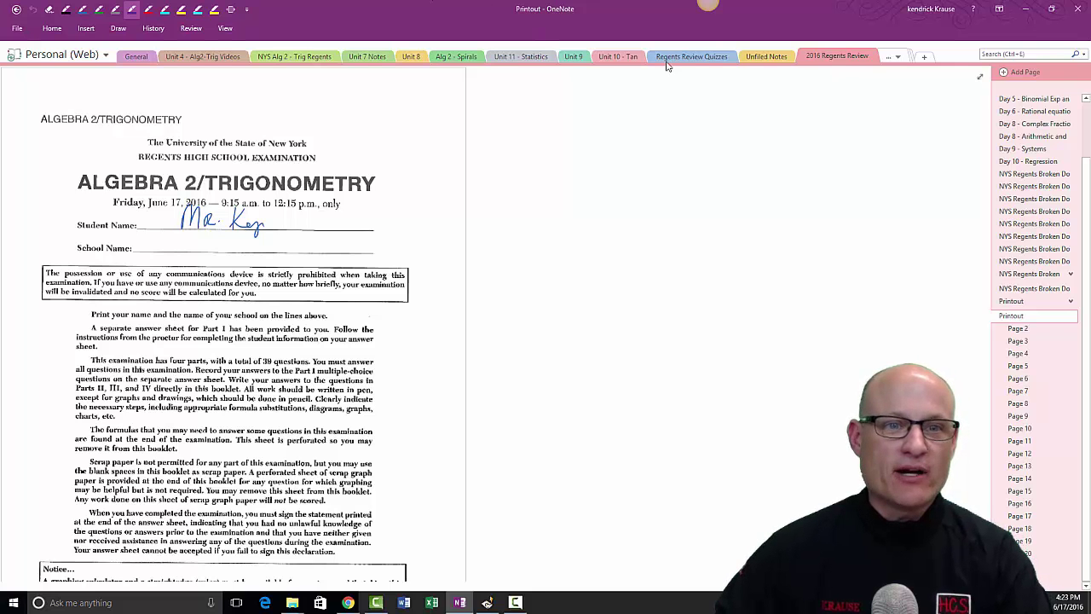
click(232, 9)
- Enlarge the exam cover further and select the purple pen
click(241, 10)
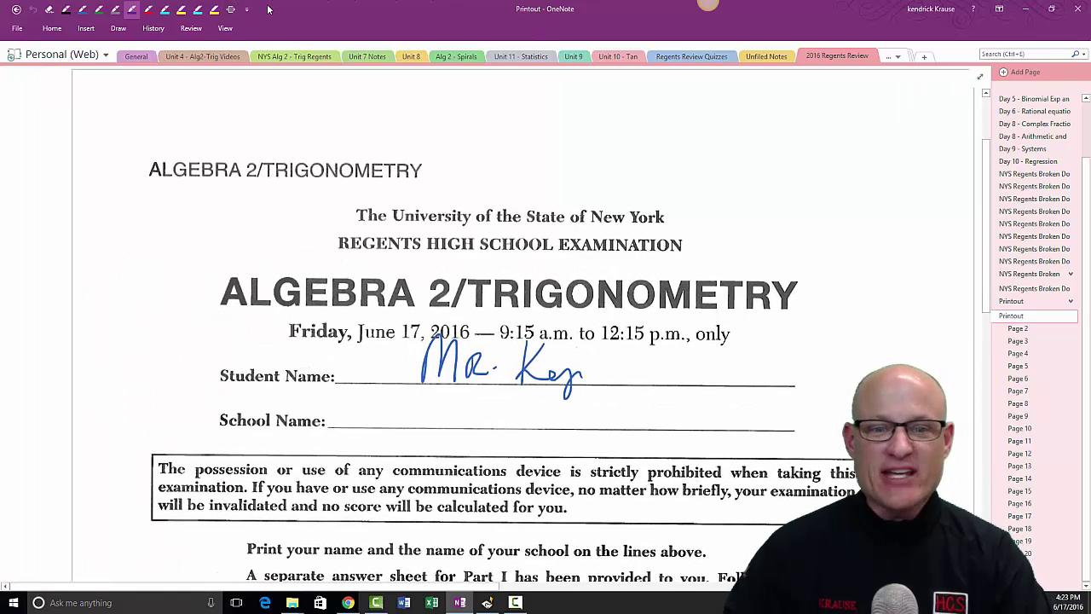
scroll(410, 325, down, 1)
scroll(410, 325, down, 1)
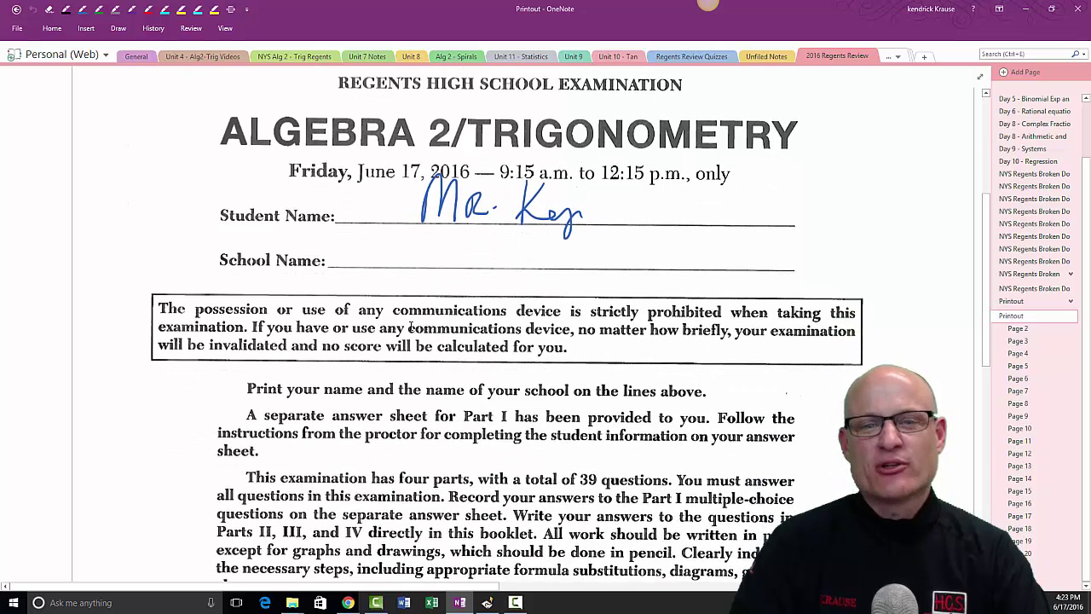
click(132, 9)
- Handwrite a circled 'Part 1: 15-27' on the Student Name line, then go to Page 5
mouse_move(634, 188)
mouse_down()
mouse_move(667, 220)
mouse_move(691, 223)
mouse_up()
drag(681, 209, 730, 219)
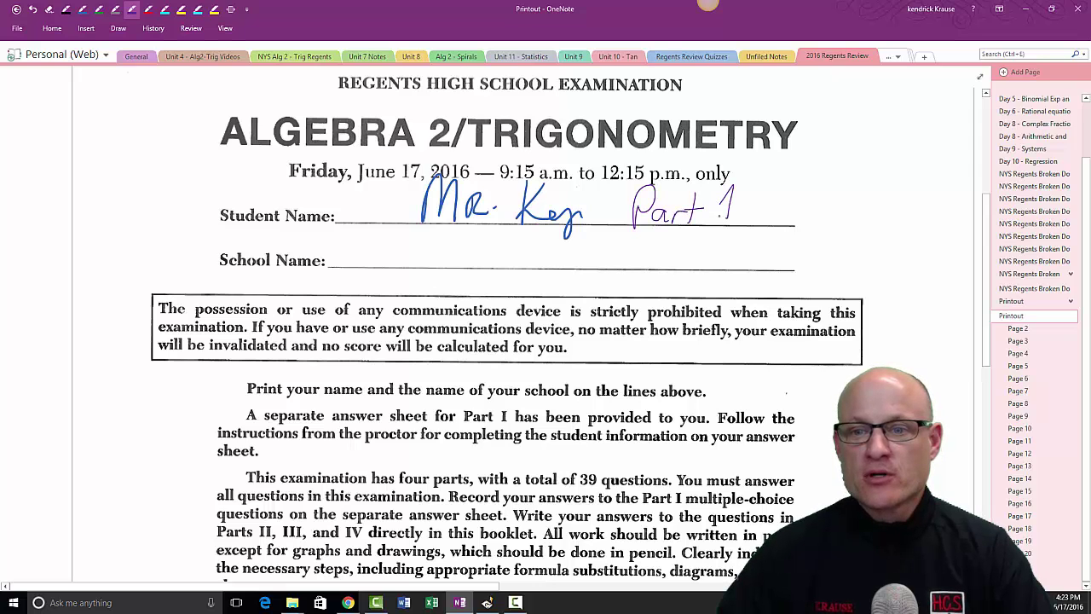
drag(797, 206, 844, 216)
mouse_move(615, 205)
mouse_down()
mouse_move(868, 128)
mouse_move(628, 226)
mouse_up()
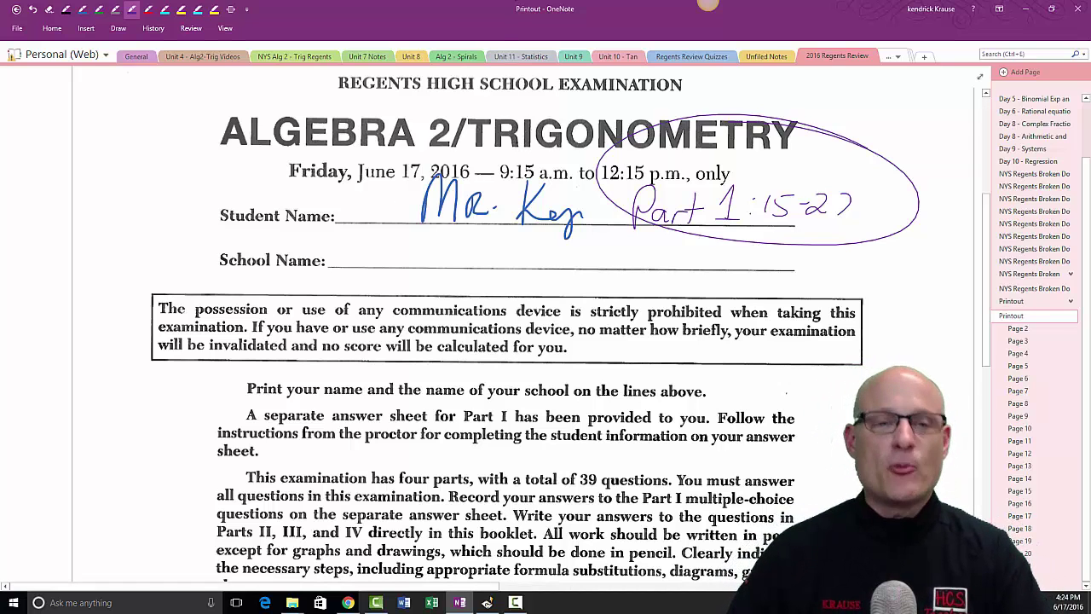
click(1014, 366)
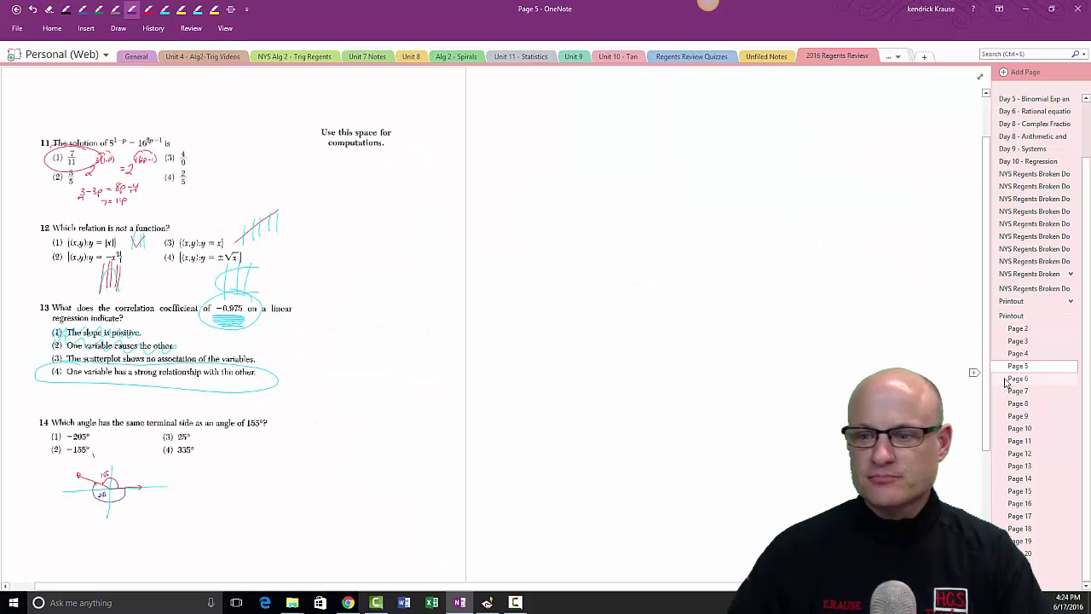
- Show Page 6 enlarged on question 15 and pick the pen for inking
click(1012, 379)
click(241, 7)
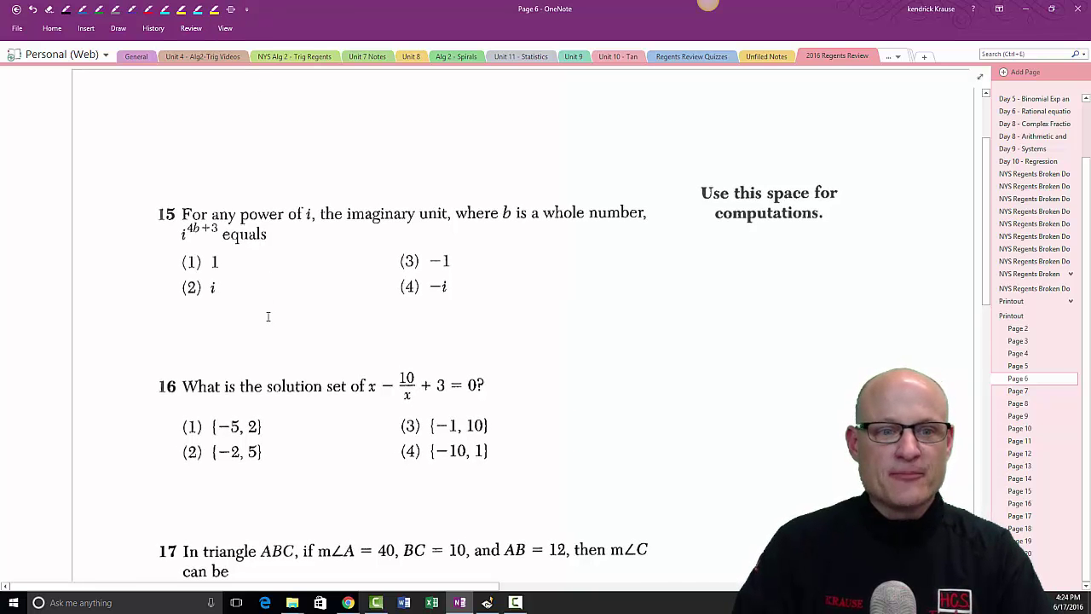
scroll(266, 314, up, 5)
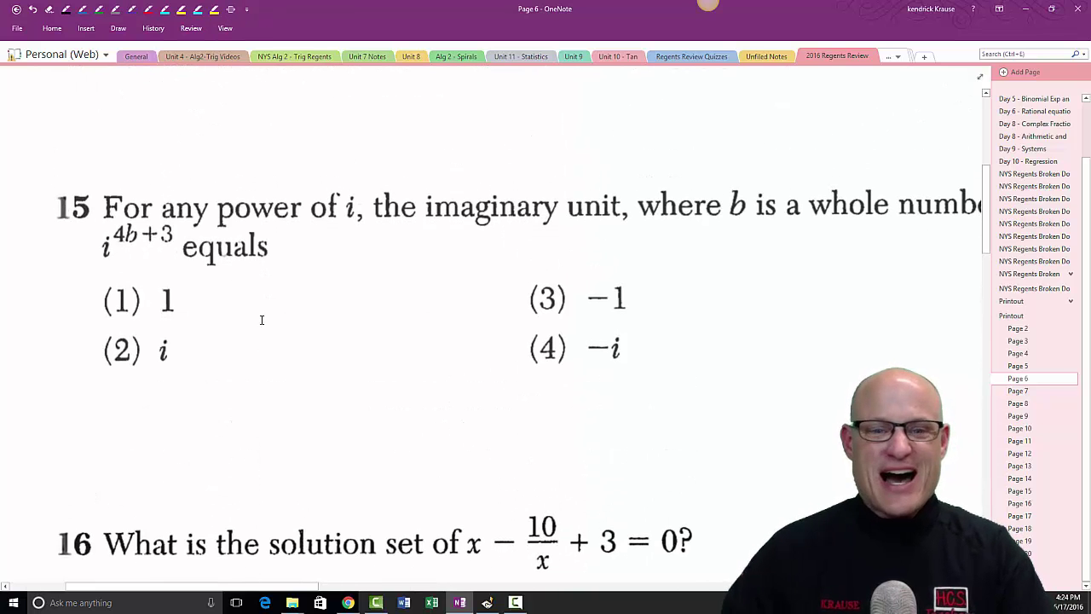
scroll(261, 316, up, 2)
scroll(256, 331, down, 2)
scroll(256, 332, down, 1)
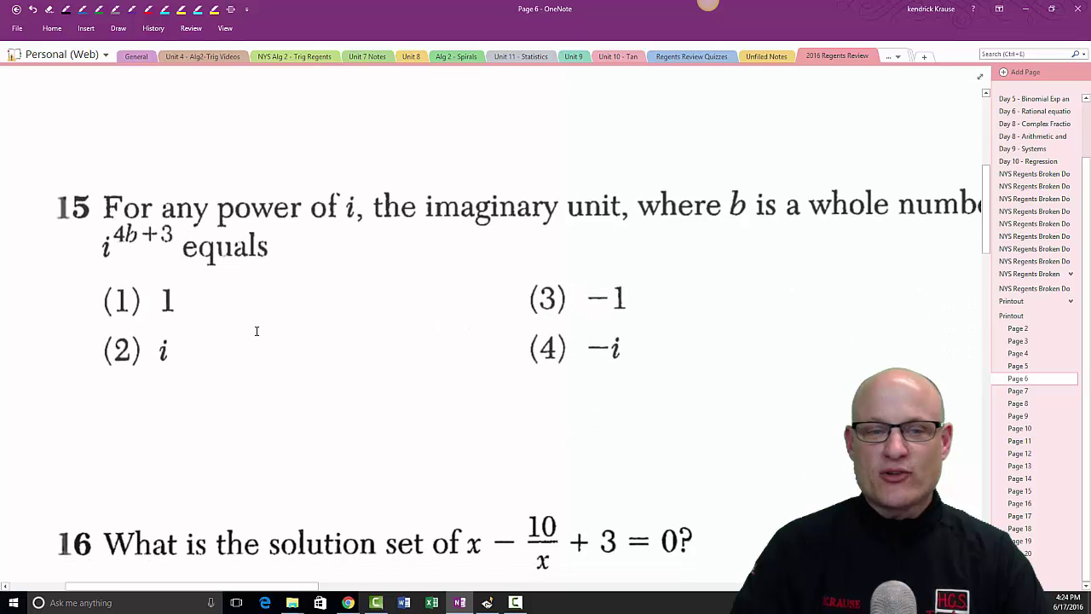
scroll(256, 334, down, 2)
scroll(256, 333, up, 2)
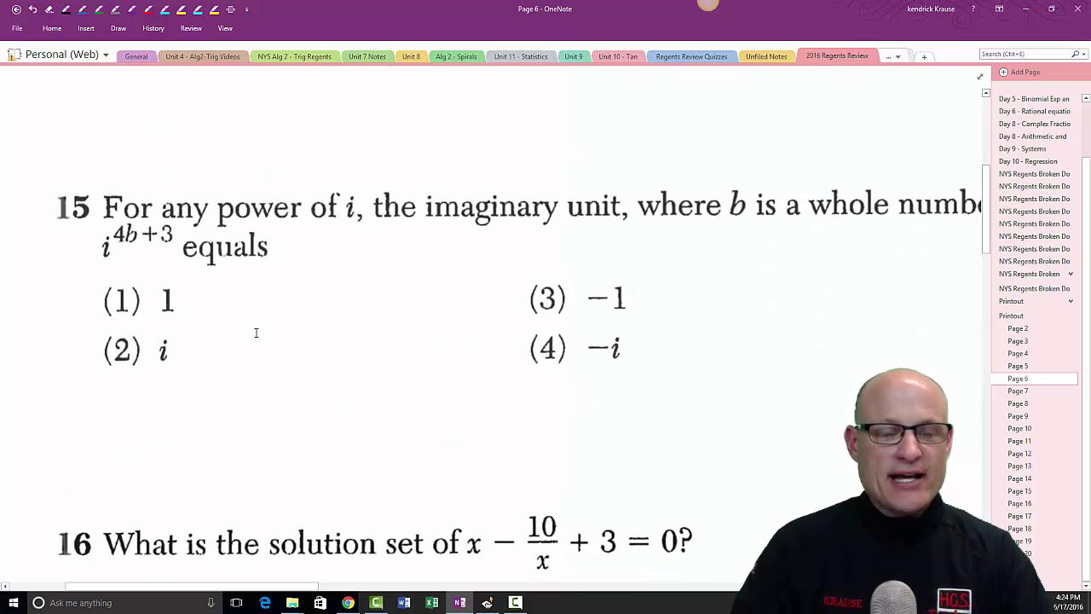
click(132, 10)
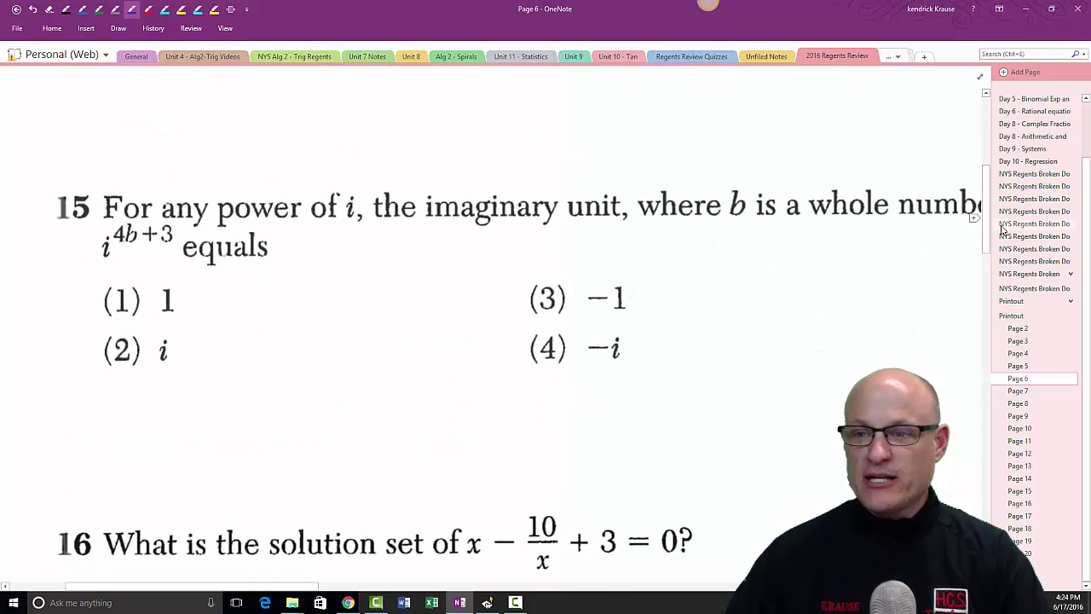
- Ink i^4=1, i^8=1 and i^12=1 beside question 15's choices
drag(984, 228, 984, 243)
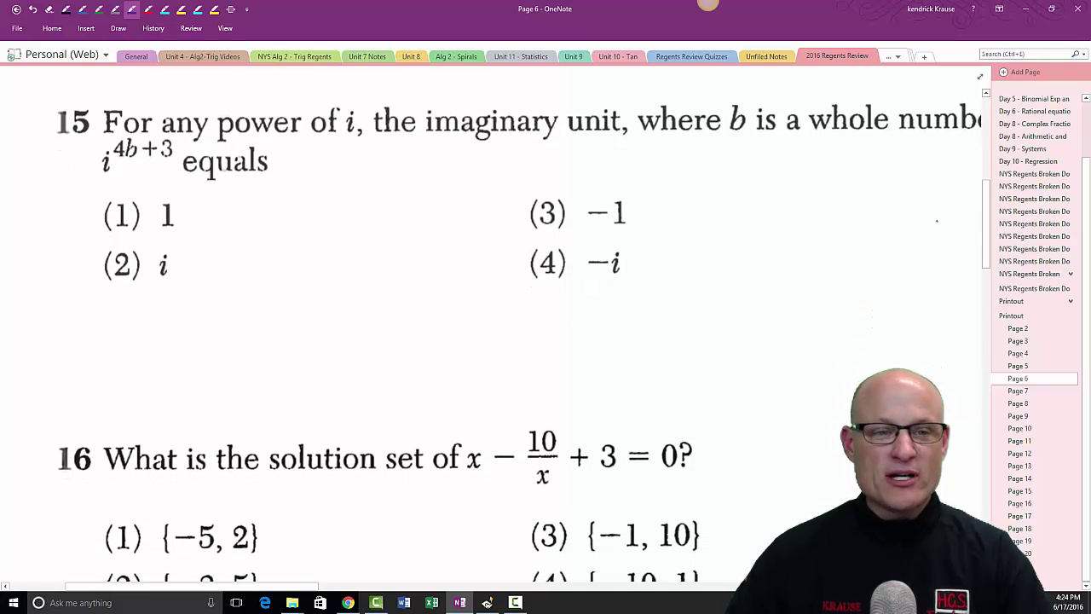
drag(224, 248, 239, 266)
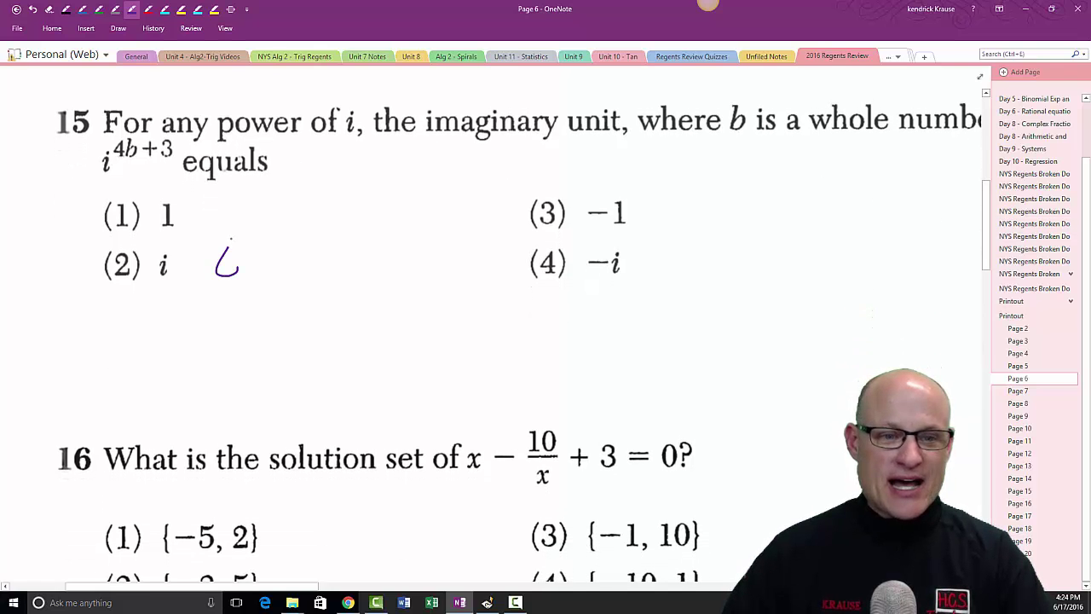
drag(287, 240, 281, 265)
drag(218, 298, 225, 322)
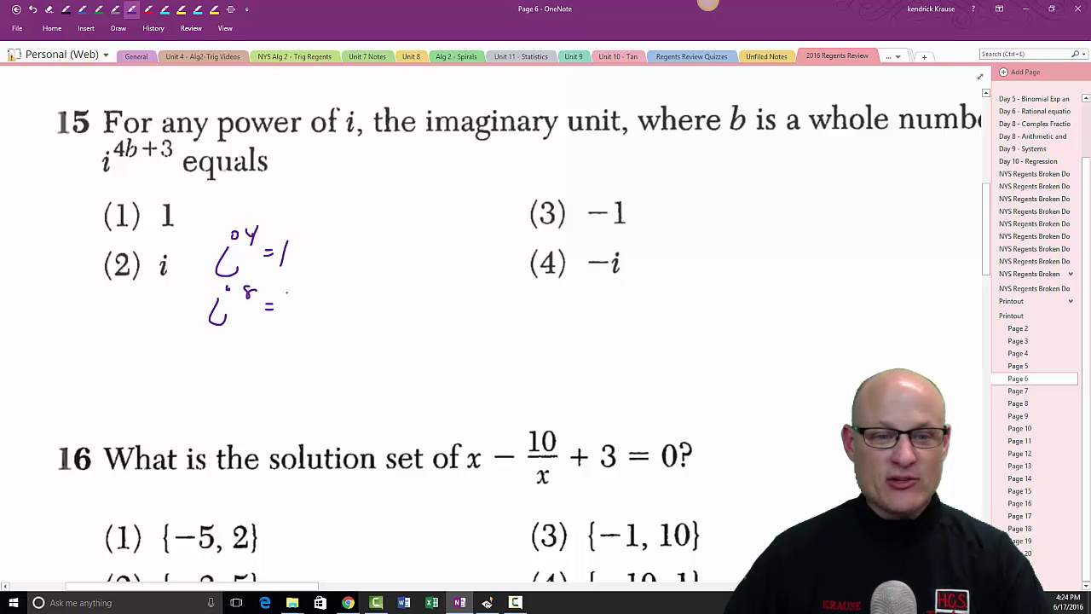
drag(206, 362, 229, 361)
drag(235, 351, 247, 359)
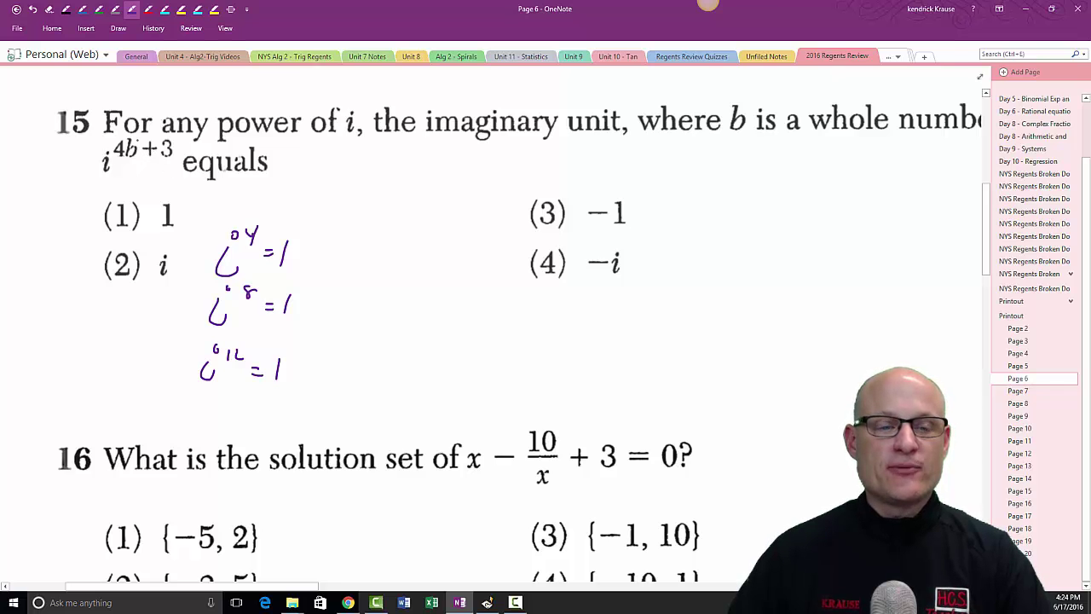
- Write i^46 = i^3, cross out i^46 and circle i^3
drag(321, 164, 327, 189)
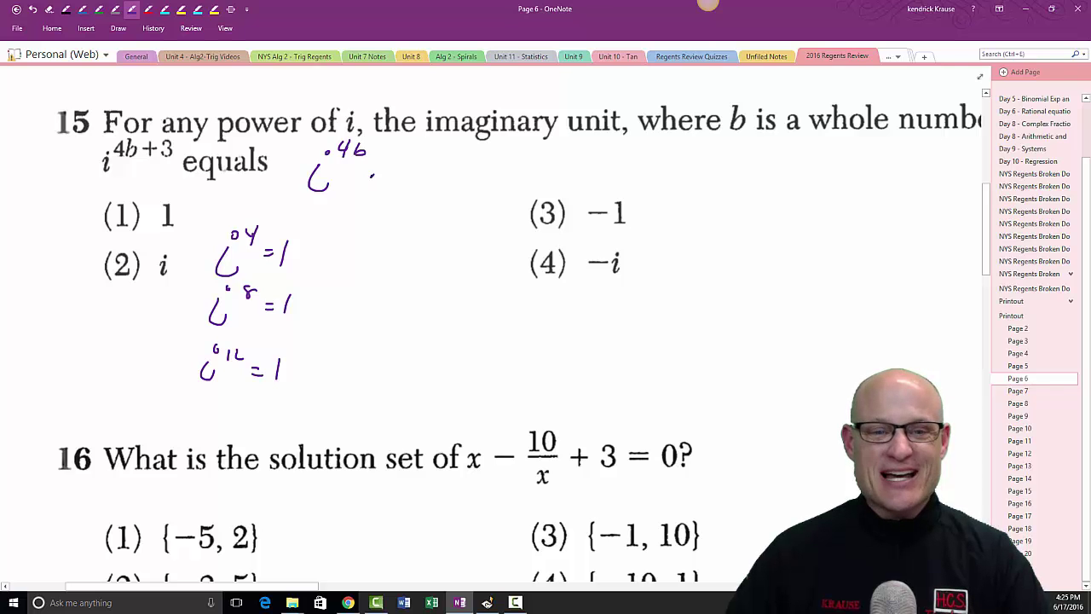
mouse_move(398, 165)
mouse_down()
mouse_move(410, 176)
mouse_move(423, 155)
mouse_move(378, 174)
mouse_up()
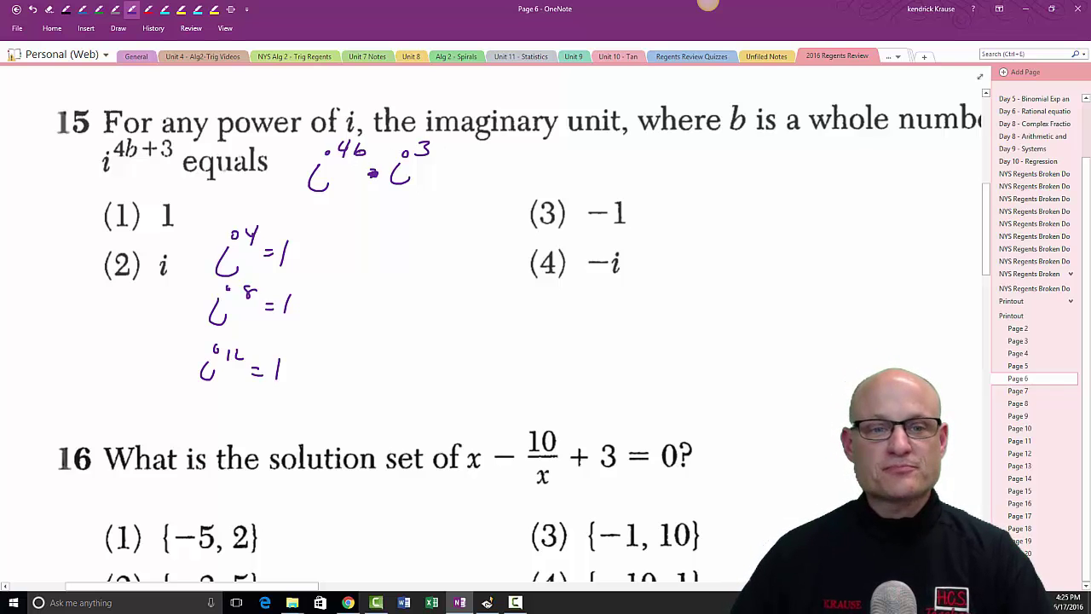
mouse_move(306, 178)
mouse_down()
mouse_move(382, 132)
mouse_move(356, 183)
mouse_up()
mouse_move(442, 119)
mouse_down()
mouse_move(353, 160)
mouse_move(421, 124)
mouse_up()
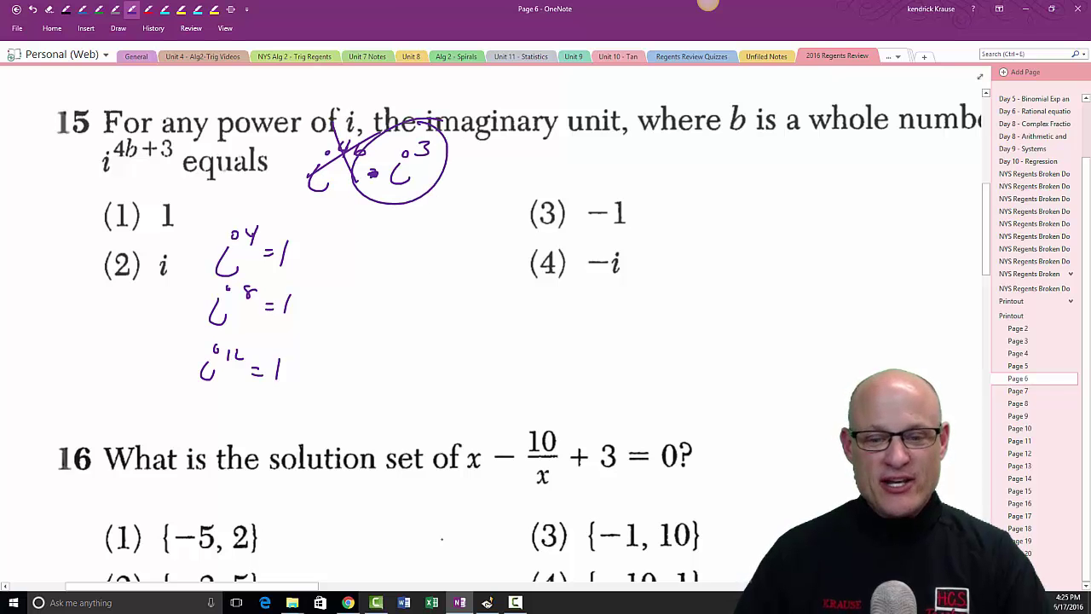
click(487, 602)
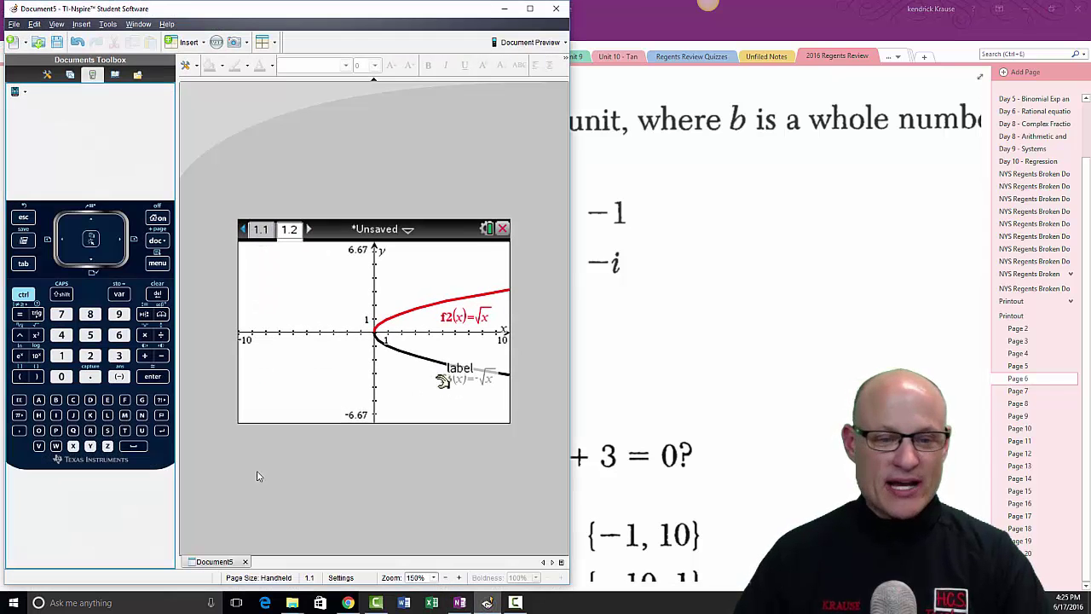
- Open the Calculator Scratchpad and insert the imaginary unit i from the symbol palette
click(19, 415)
click(24, 241)
click(23, 240)
click(18, 415)
key(Right)
key(Right)
key(Right)
key(Right)
key(Right)
key(Right)
key(Right)
key(Right)
key(Right)
key(Right)
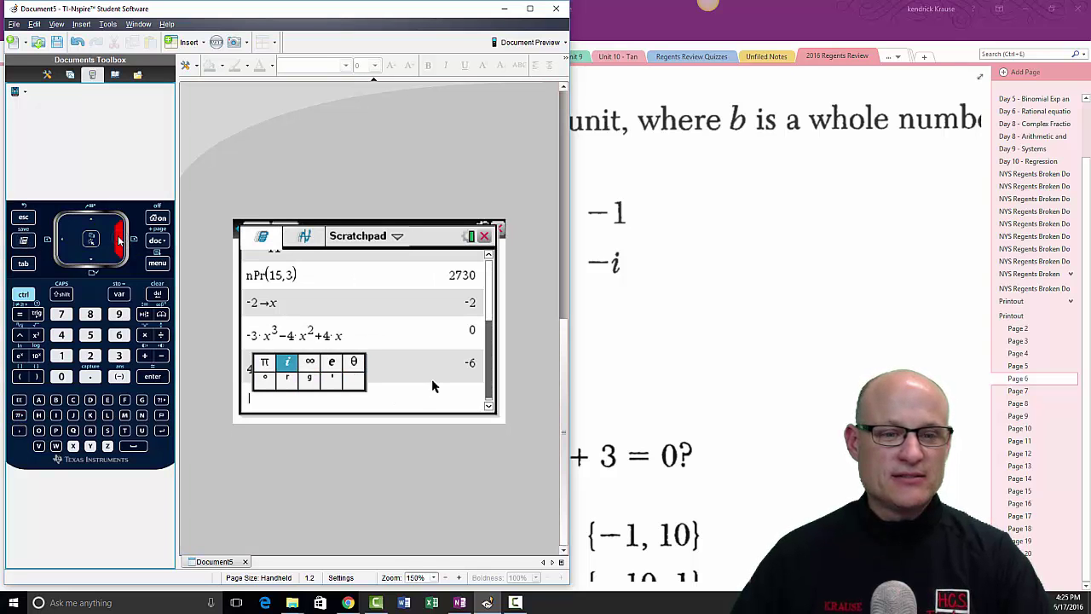
key(Return)
- Evaluate i^3 as −i, then circle choice (4) −i in OneNote
text(^3)
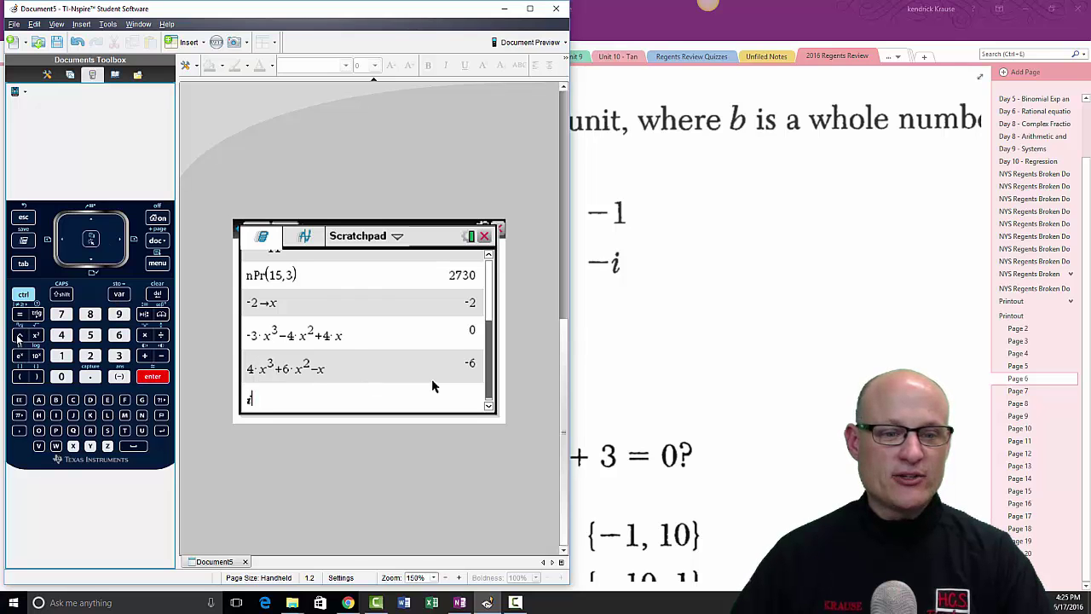
key(Return)
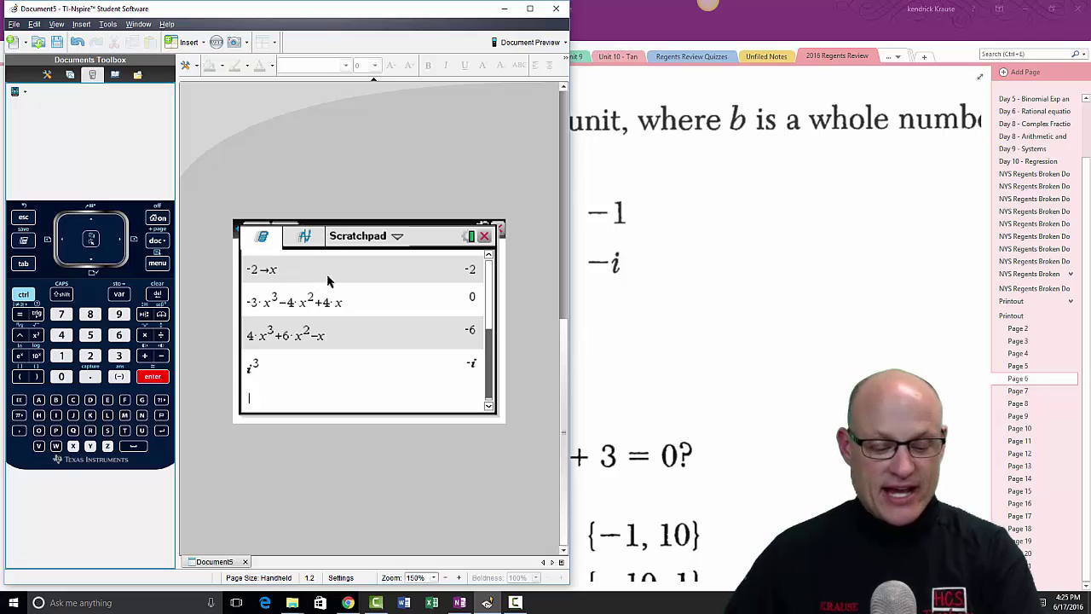
key(alt+Tab)
mouse_move(654, 253)
mouse_down()
mouse_move(512, 252)
mouse_move(546, 232)
mouse_up()
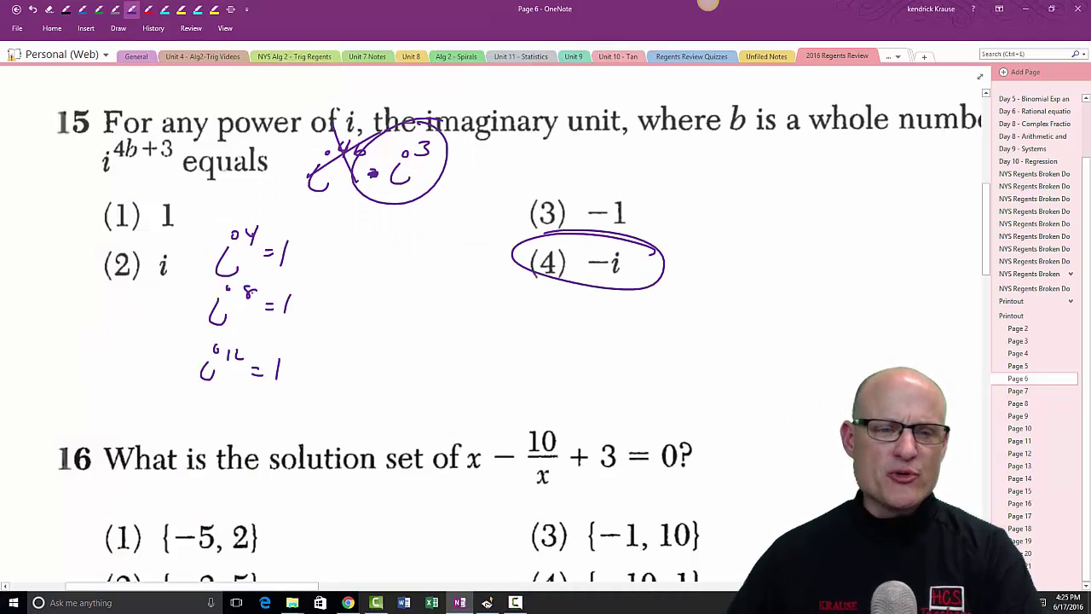
- In the TI-Nspire scratchpad, store 5 into variable b
key(alt+Tab)
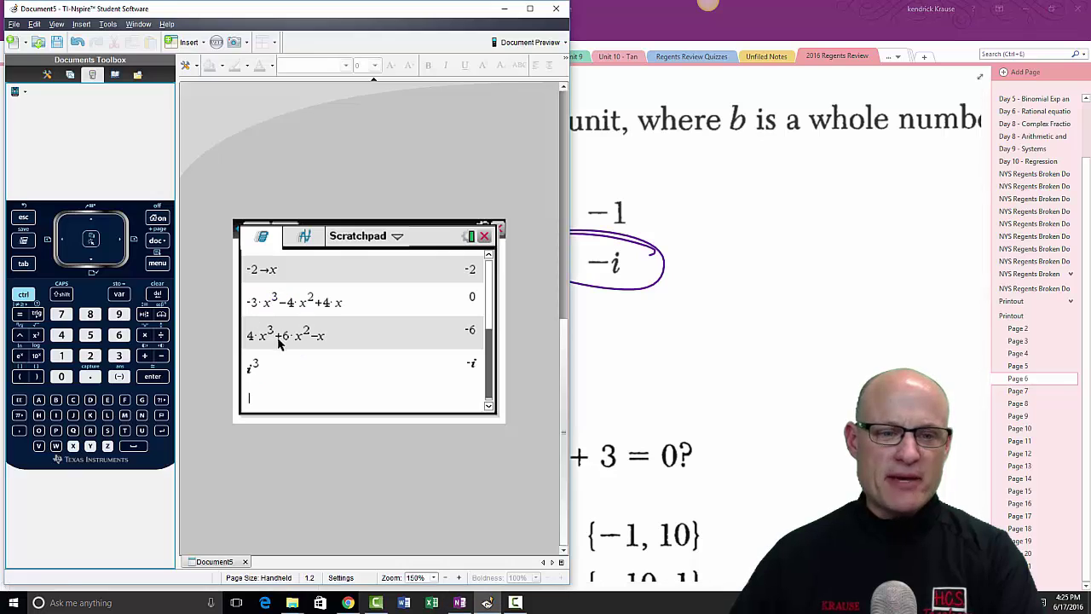
click(91, 337)
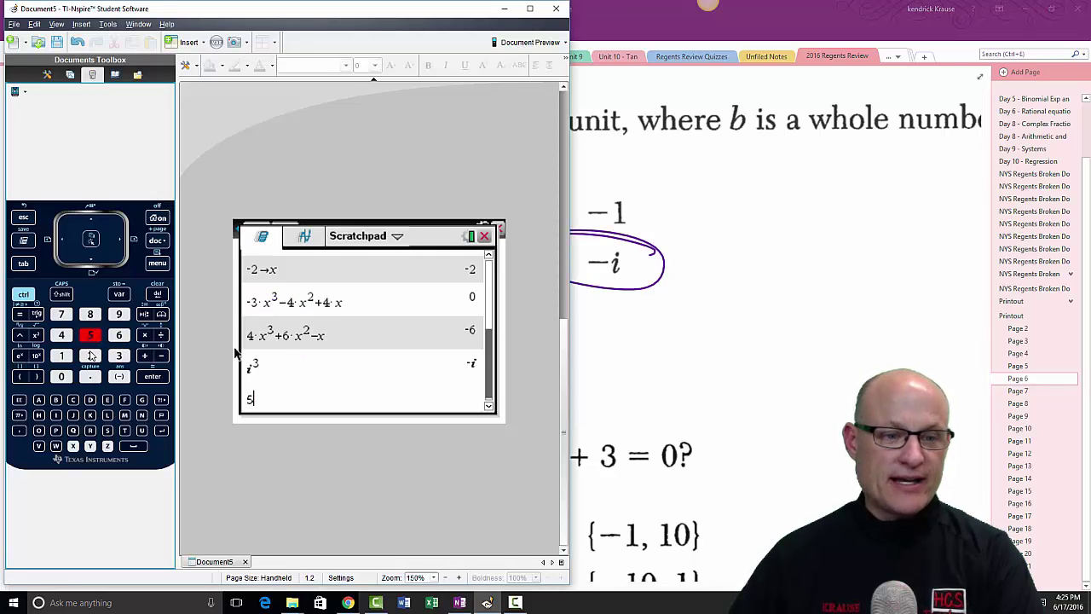
click(26, 294)
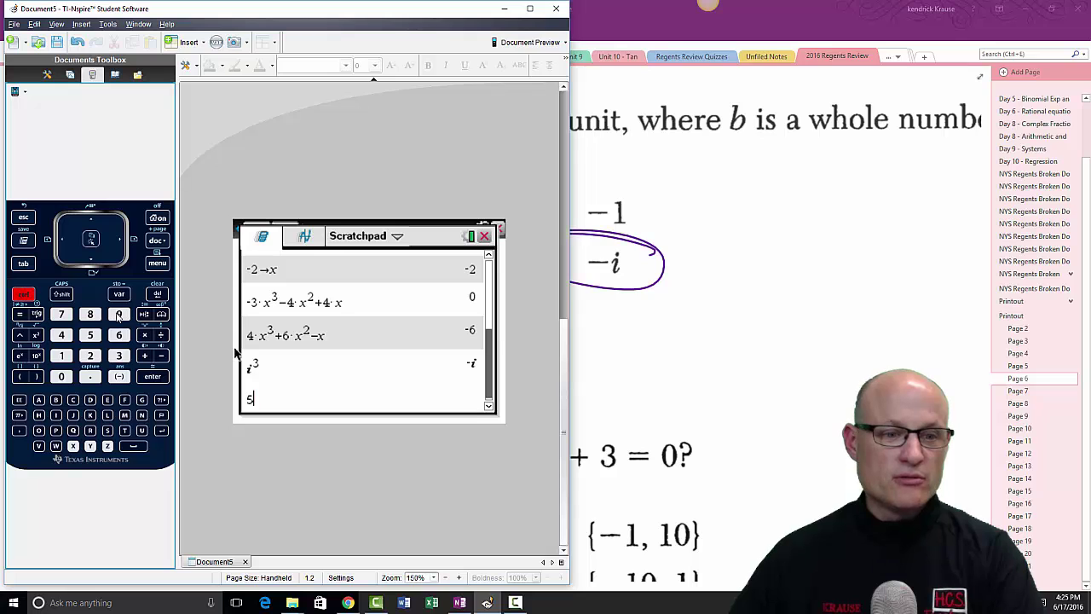
click(120, 294)
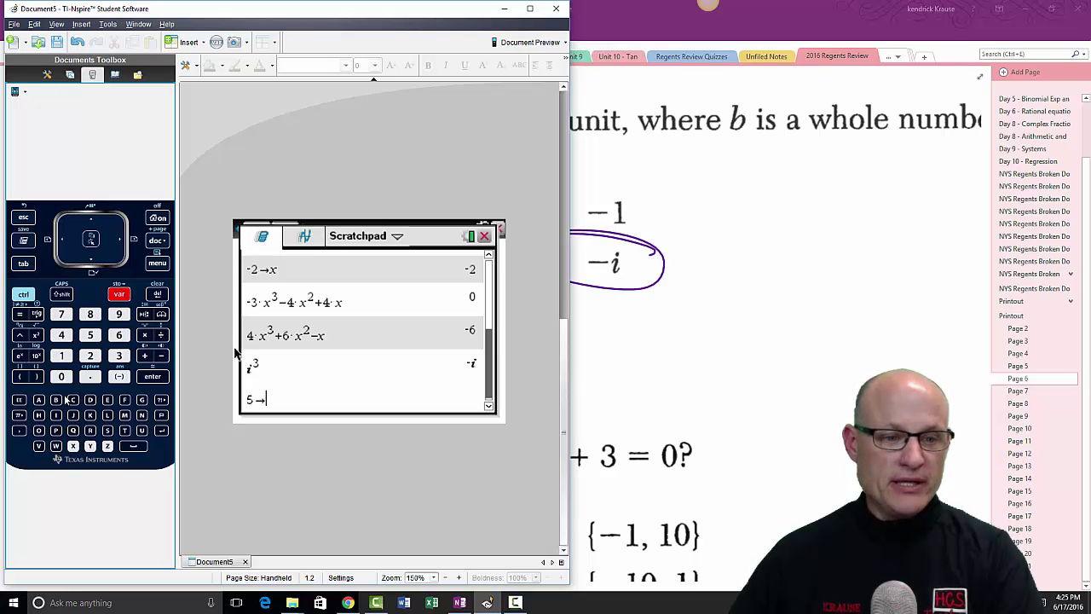
click(55, 400)
click(152, 375)
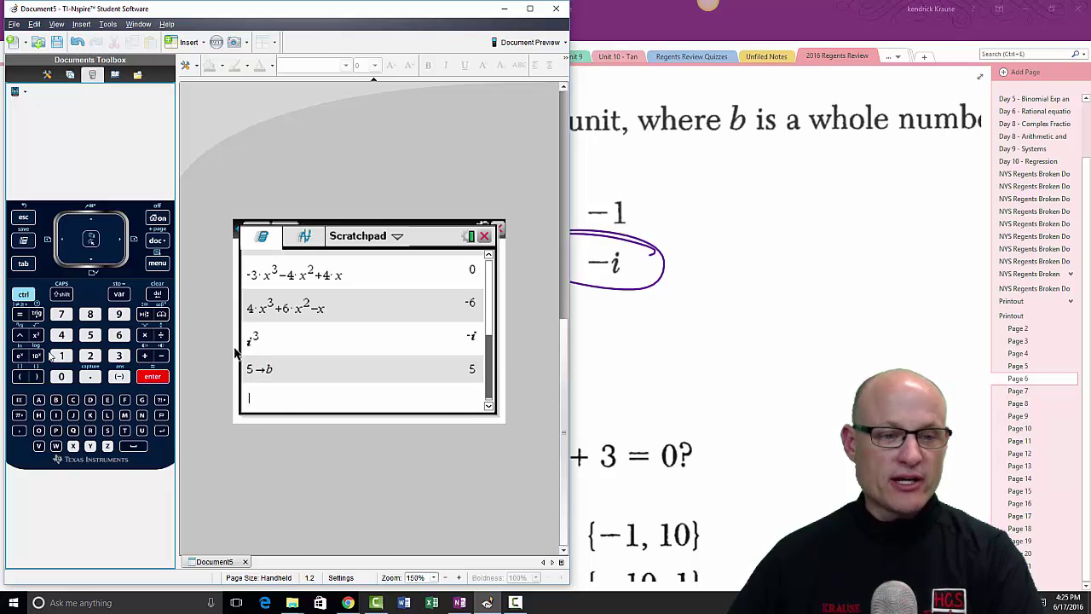
- Evaluate i^(4b+3) with b = 5, getting −i
click(20, 416)
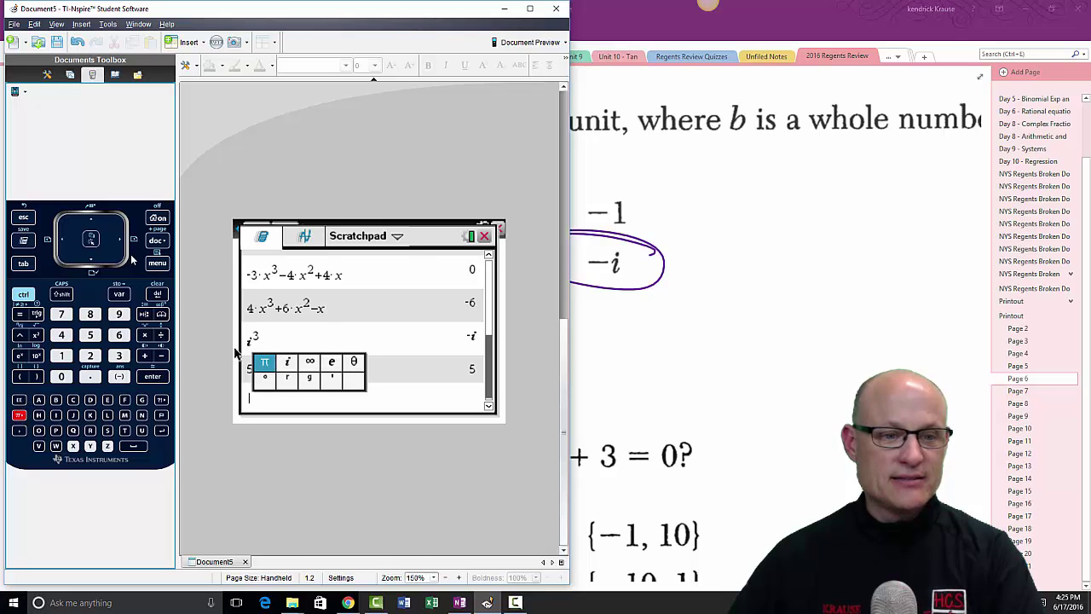
click(124, 243)
click(145, 376)
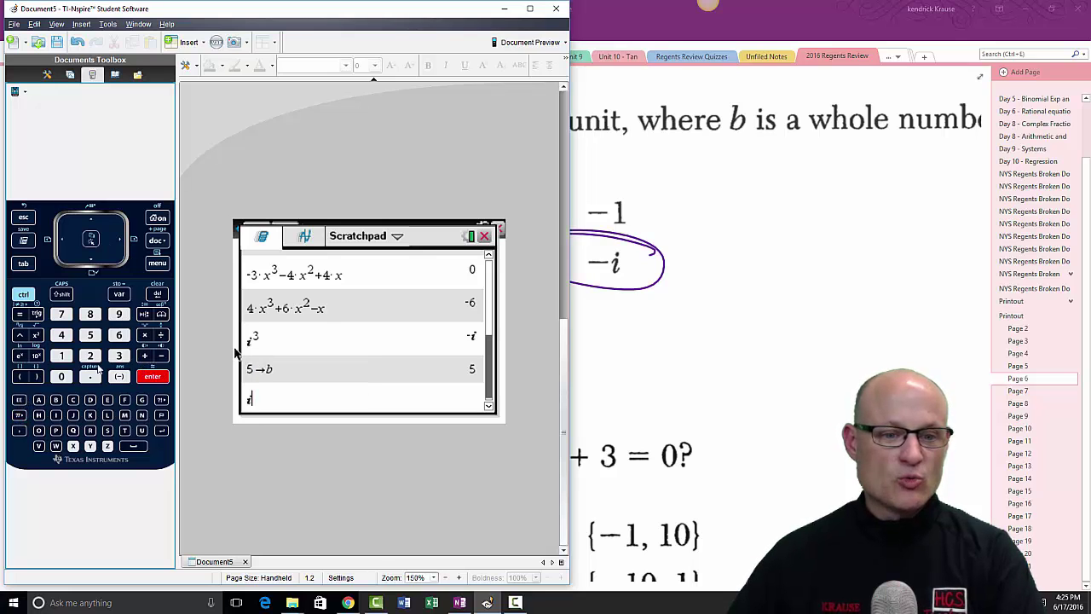
click(20, 335)
click(62, 335)
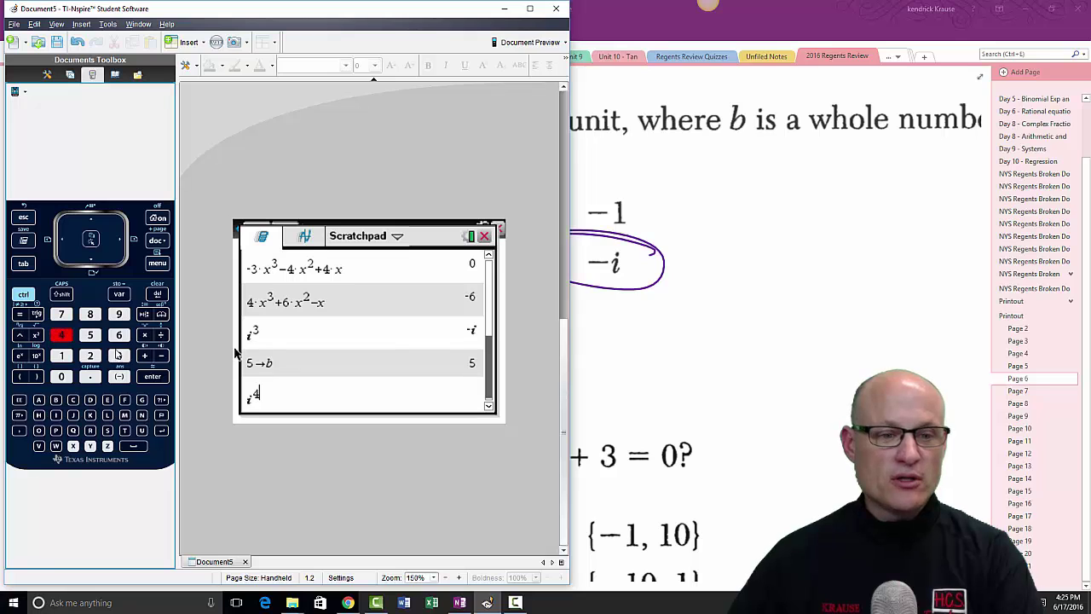
click(56, 399)
click(144, 355)
click(120, 358)
key(Return)
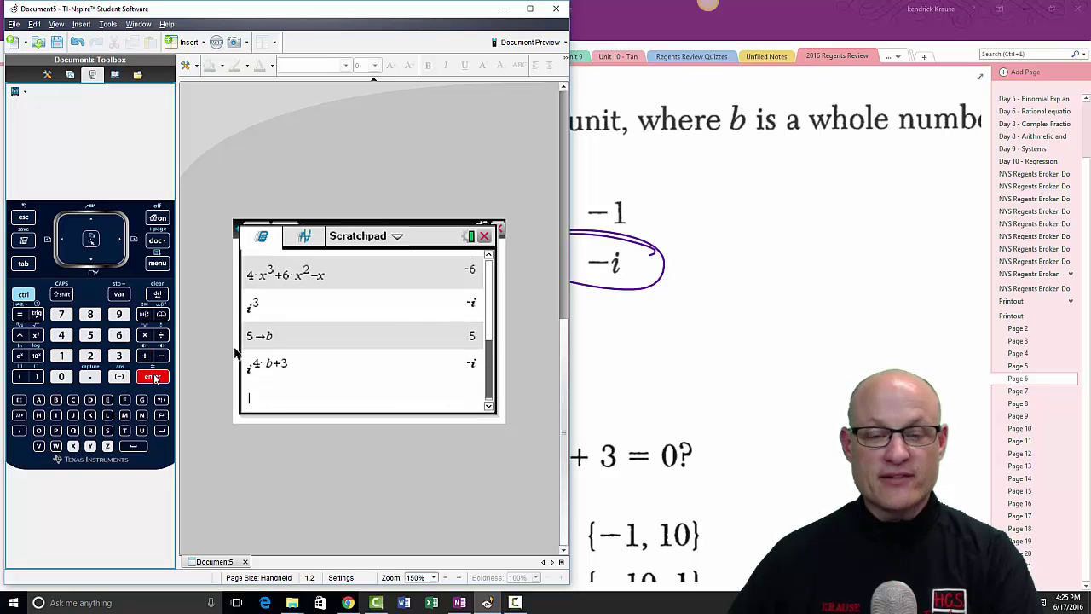
- Store 9 into b, re-run i^(4b+3) for −i, and hide the calculator
click(119, 314)
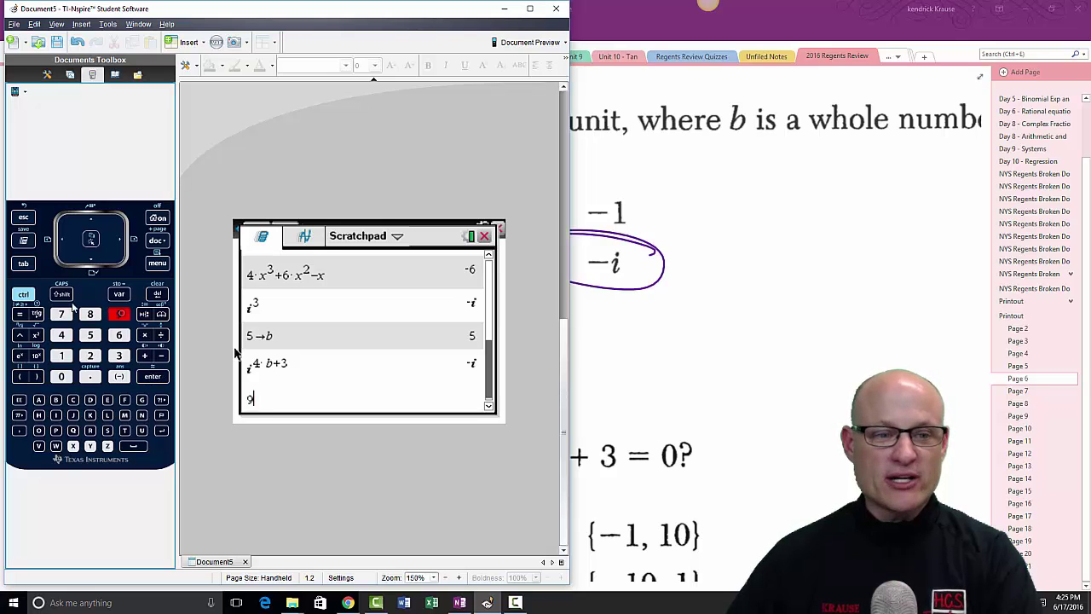
click(26, 294)
click(118, 294)
click(55, 399)
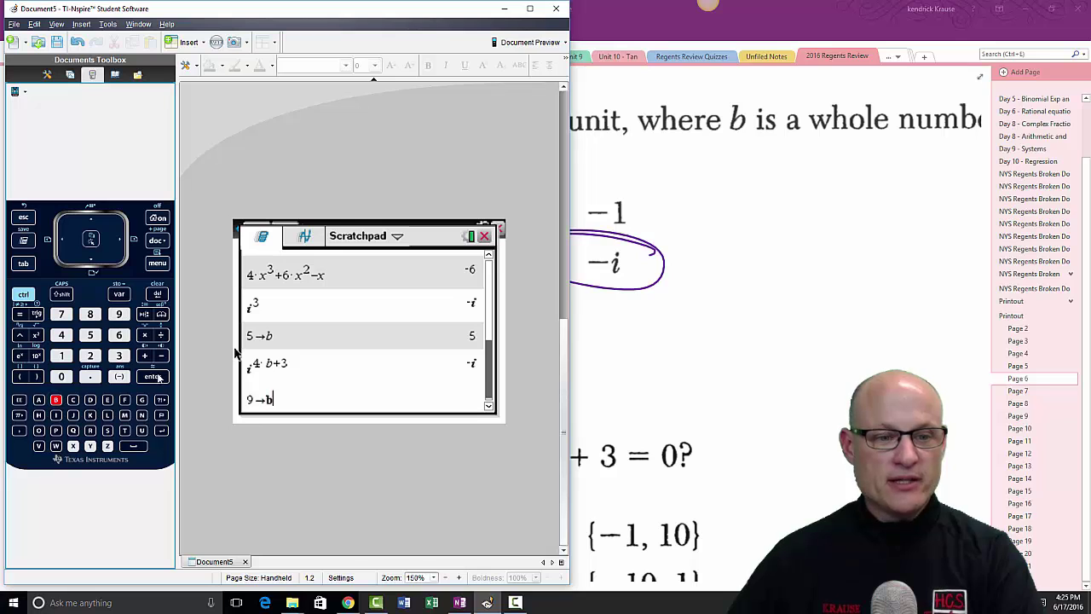
click(152, 376)
click(94, 219)
click(94, 219)
click(94, 219)
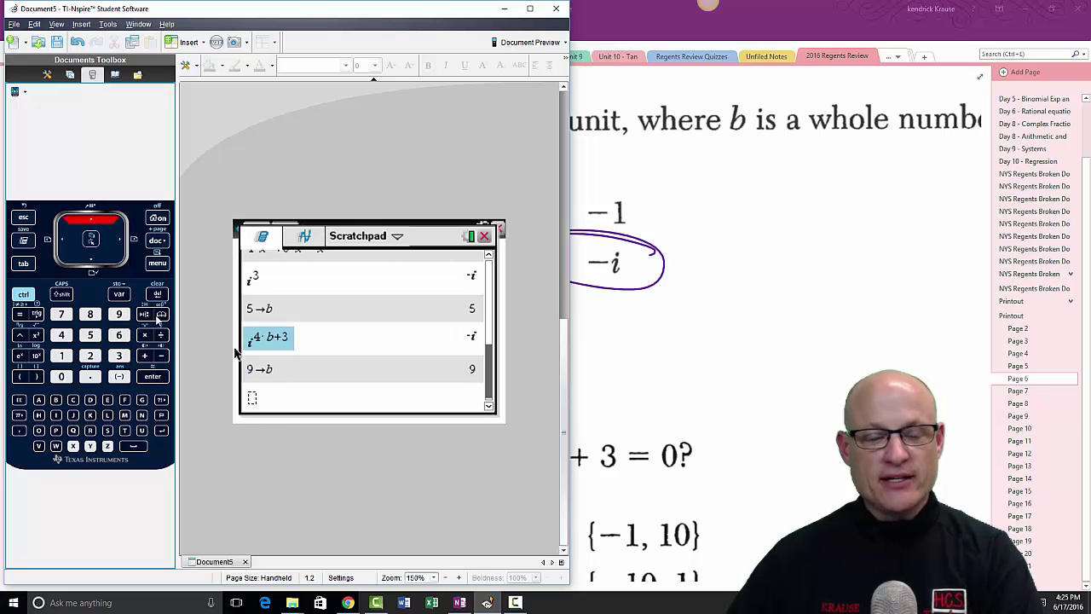
click(152, 376)
click(152, 375)
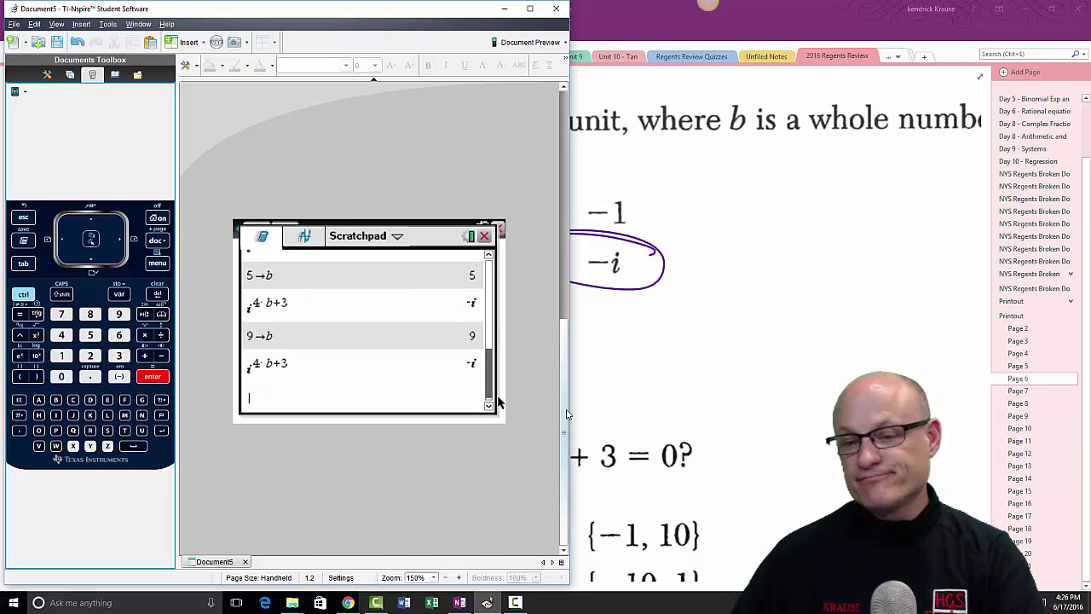
click(486, 602)
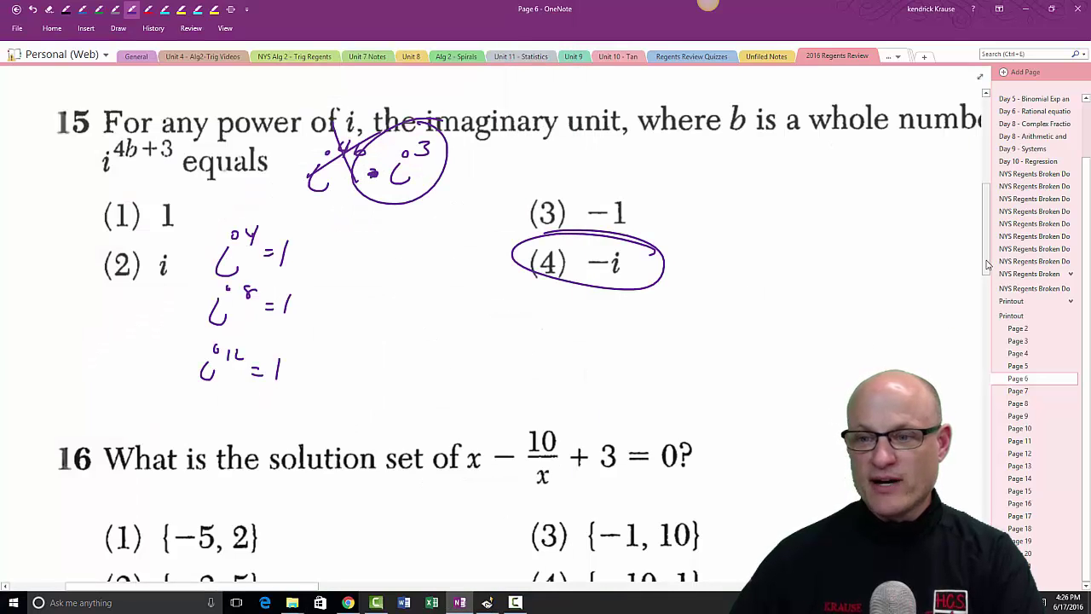
- Switch to cyan ink and mark the x and the 3 in question 16
scroll(968, 308, down, 5)
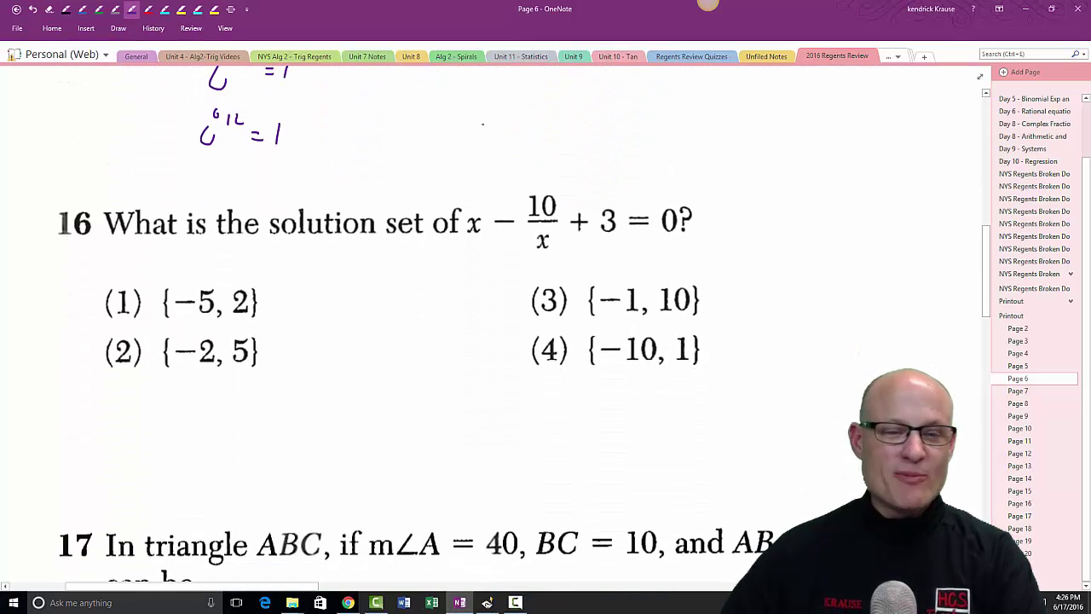
click(165, 9)
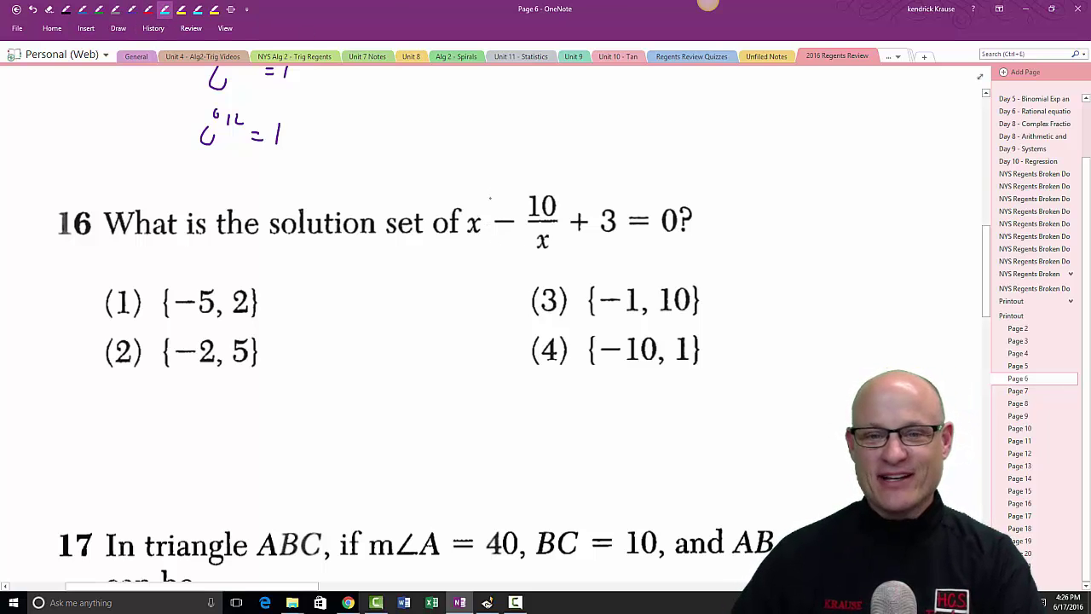
drag(495, 240, 465, 242)
mouse_move(631, 235)
mouse_down()
mouse_move(599, 237)
mouse_move(611, 256)
mouse_up()
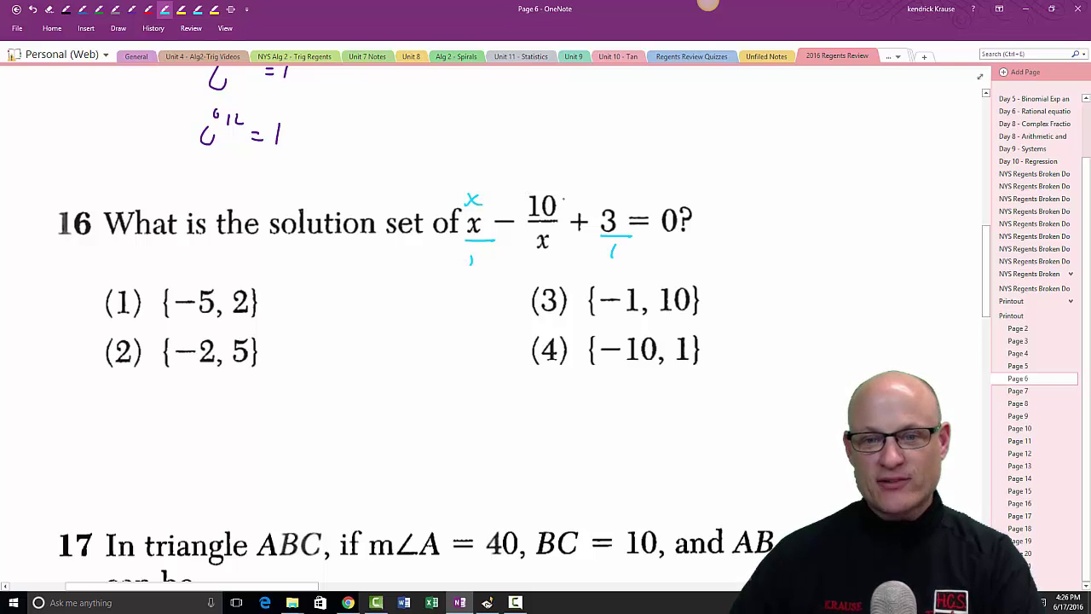
drag(625, 195, 615, 209)
drag(616, 196, 627, 210)
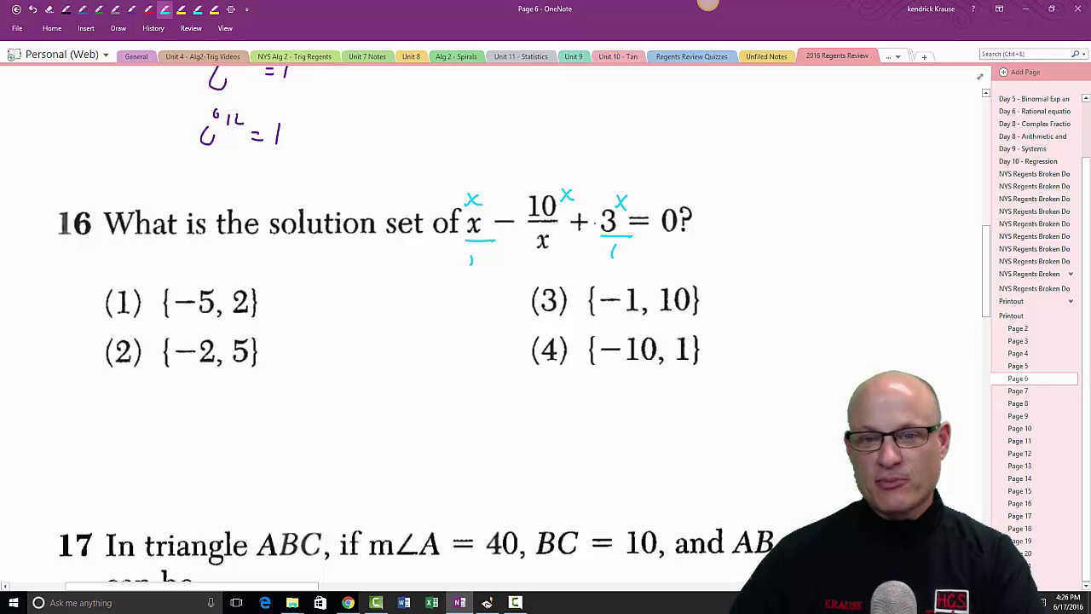
- Write the cleared equation, reordering it as x²+3x−10=0
mouse_move(308, 301)
mouse_down()
mouse_move(335, 272)
mouse_move(353, 291)
mouse_move(381, 280)
mouse_move(387, 297)
mouse_move(422, 297)
mouse_move(411, 292)
mouse_move(442, 283)
mouse_move(445, 294)
mouse_move(496, 286)
mouse_up()
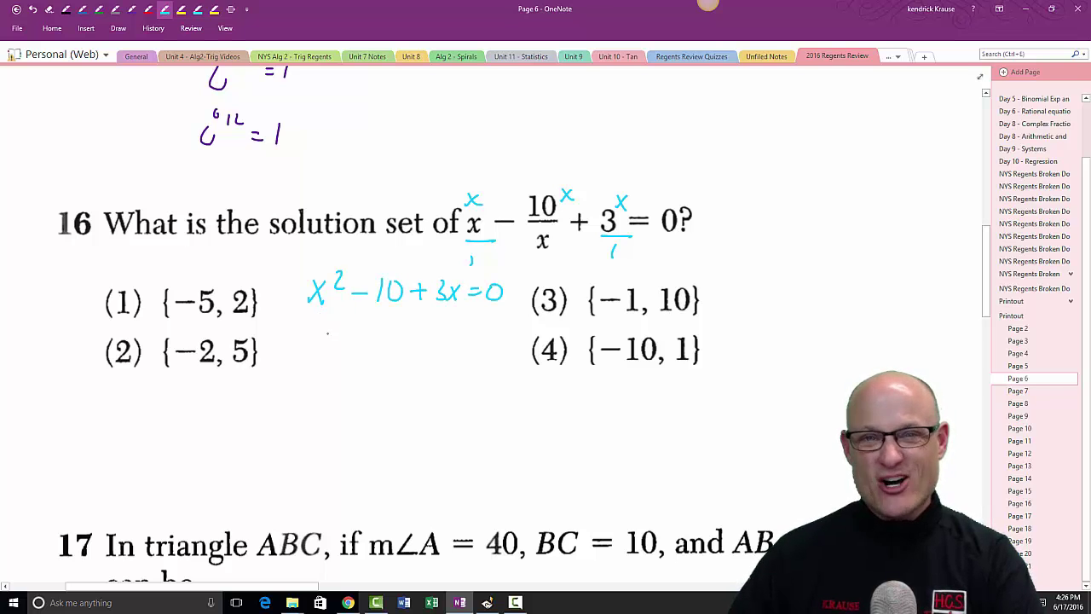
mouse_move(314, 338)
mouse_down()
mouse_move(304, 350)
mouse_move(334, 339)
mouse_up()
mouse_move(338, 344)
mouse_down()
mouse_move(369, 317)
mouse_move(389, 351)
mouse_up()
drag(388, 338, 376, 351)
drag(436, 333, 463, 338)
drag(453, 345, 465, 344)
mouse_move(483, 333)
mouse_down()
mouse_move(475, 343)
mouse_move(483, 332)
mouse_up()
- Factor it as (x+5)(x−2)=0 beneath the equation
drag(305, 370, 303, 397)
drag(369, 367, 376, 393)
mouse_move(405, 363)
mouse_down()
mouse_move(396, 387)
mouse_move(414, 394)
mouse_up()
mouse_move(457, 368)
mouse_down()
mouse_move(460, 391)
mouse_move(501, 375)
mouse_up()
mouse_move(311, 378)
mouse_down()
mouse_move(323, 388)
mouse_move(348, 381)
mouse_up()
drag(352, 376, 349, 387)
drag(352, 375, 362, 373)
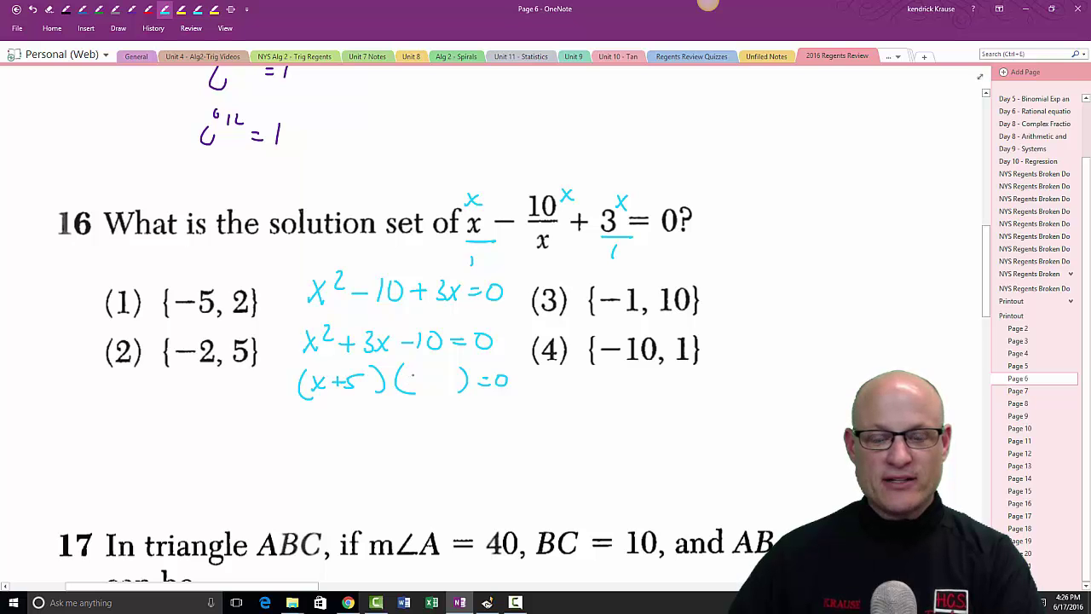
drag(443, 375, 460, 389)
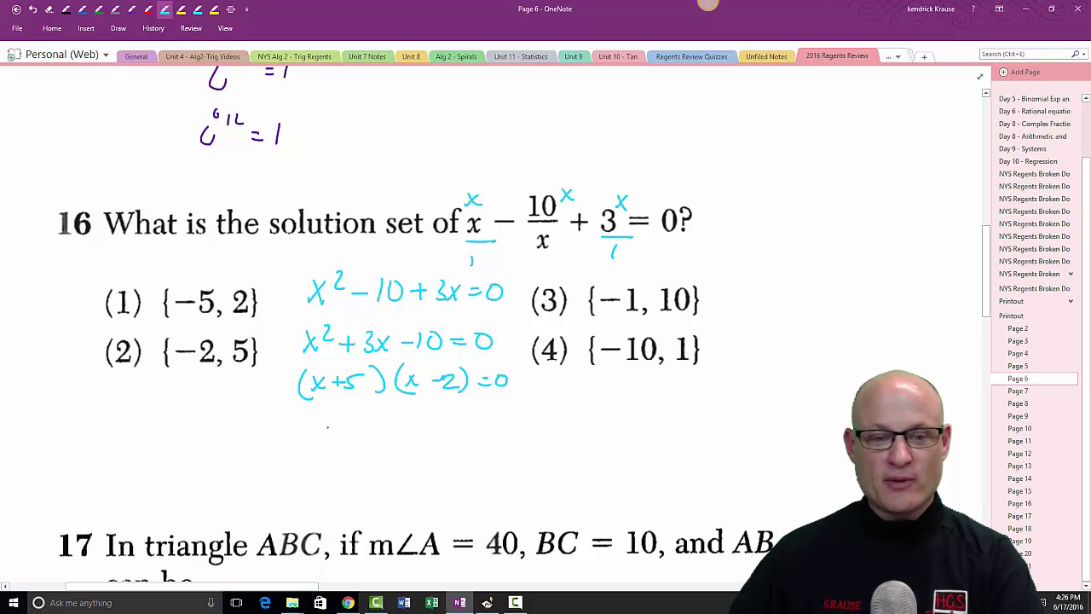
- Write the roots −5 and 2, circle choice (1) {−5, 2}, and scroll to question 17
drag(342, 410, 339, 426)
mouse_move(344, 410)
mouse_down()
mouse_move(375, 404)
mouse_move(410, 434)
mouse_up()
mouse_move(421, 415)
mouse_down()
mouse_move(448, 423)
mouse_move(423, 399)
mouse_up()
mouse_move(285, 261)
mouse_down()
mouse_move(204, 332)
mouse_move(201, 258)
mouse_up()
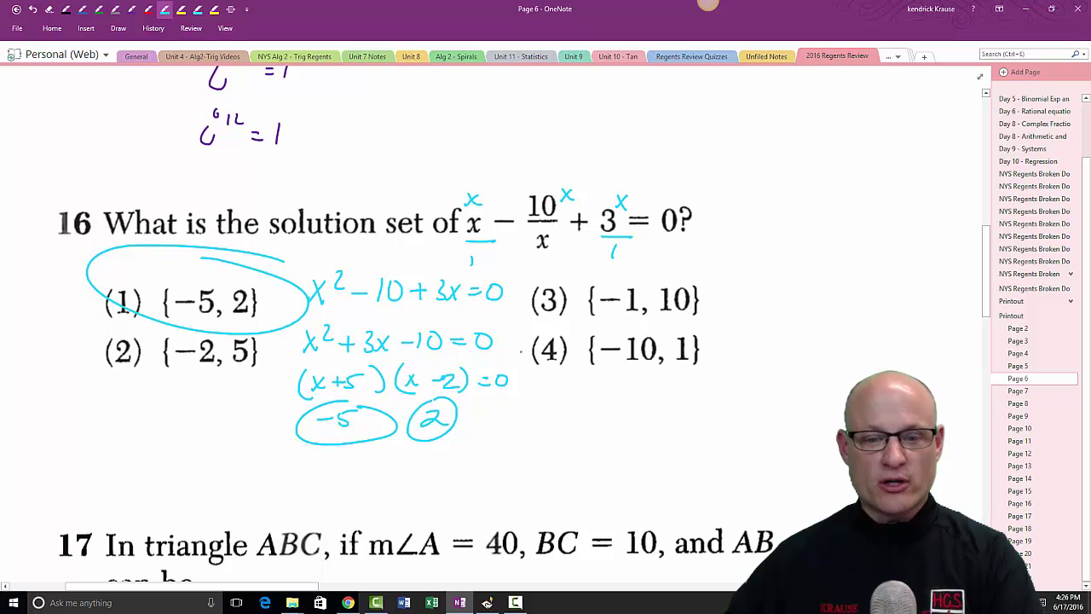
scroll(521, 350, down, 5)
scroll(520, 350, down, 1)
scroll(521, 350, right, 2)
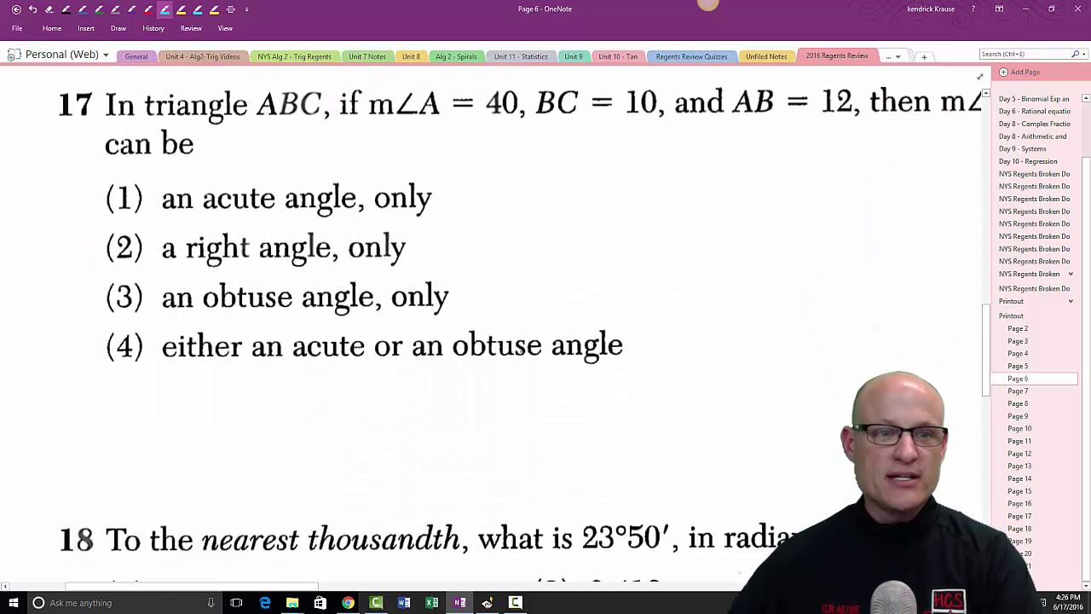